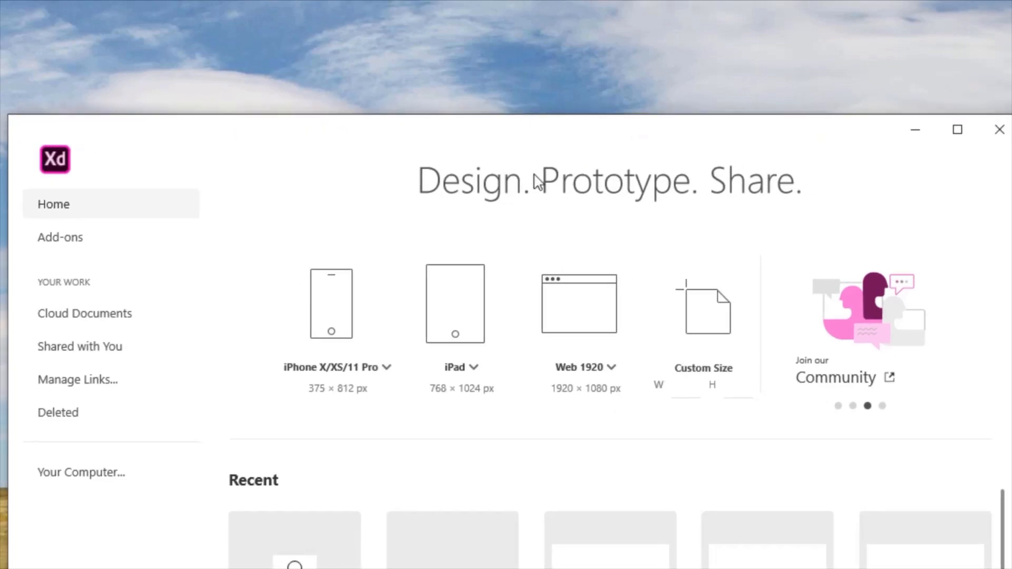
Create a new document with a custom size of 48 × 48 px and maximise its window
left_click(698, 386)
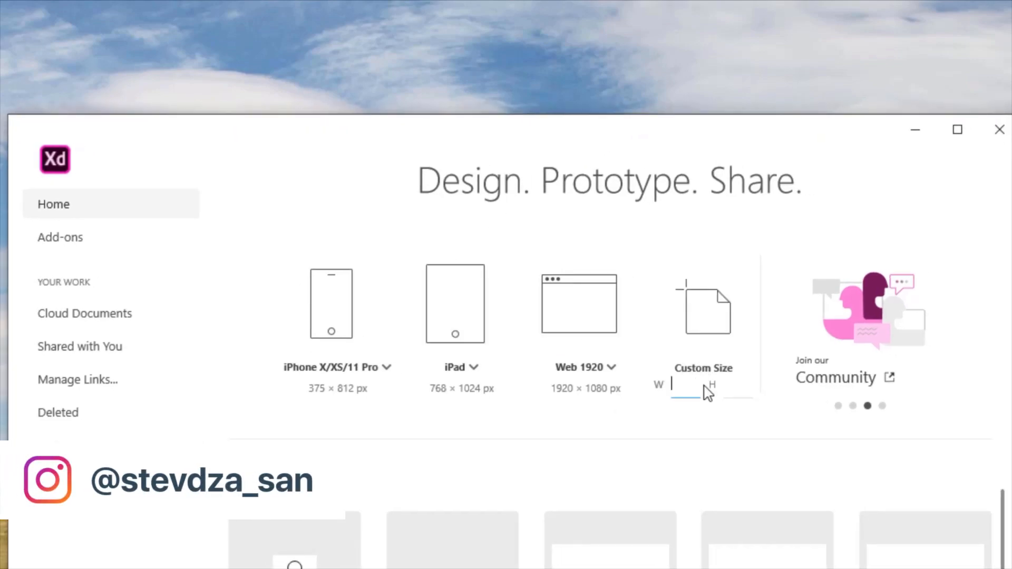
type("48")
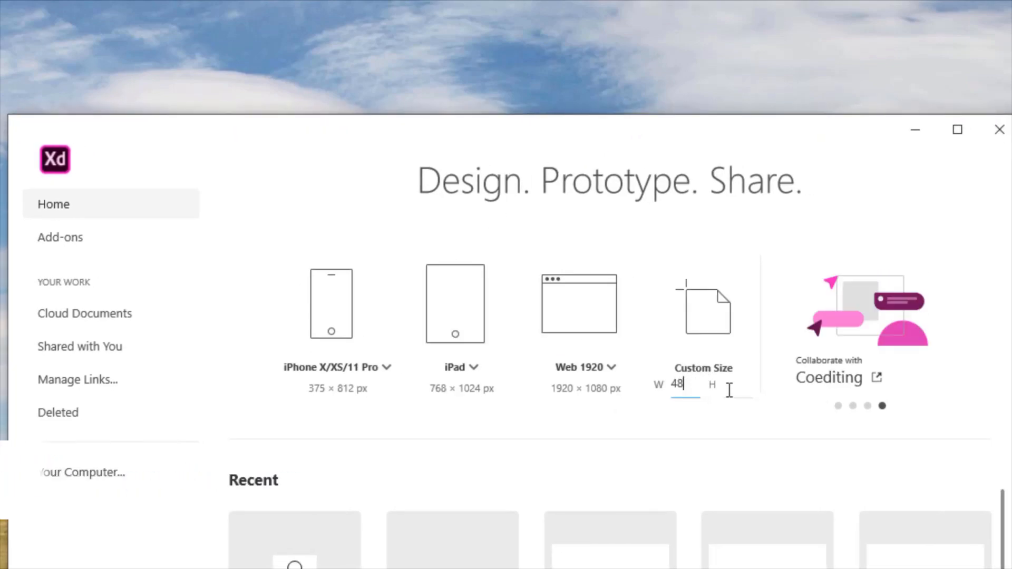
left_click(730, 386)
type("48")
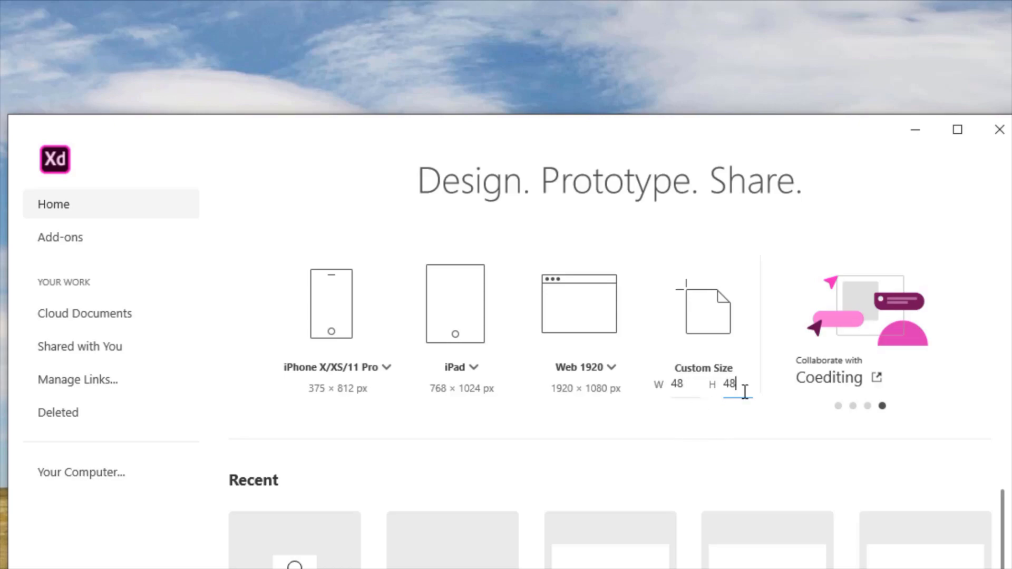
key("Return")
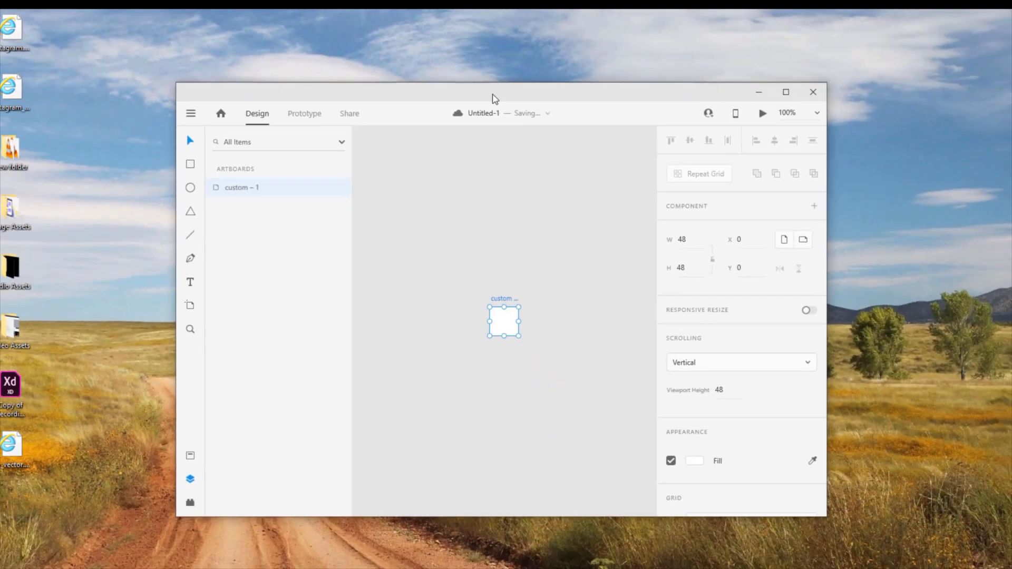
double_click(494, 99)
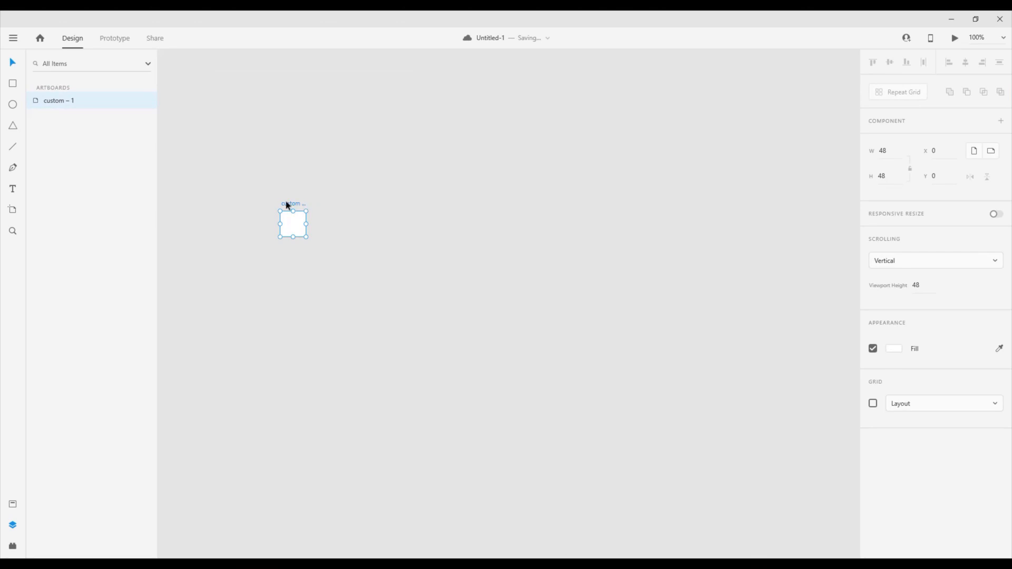
Rename the artboard as Username
scroll(284, 211, "up", 5)
scroll(280, 223, "up", 2)
left_click(268, 232)
double_click(267, 234)
type("Username")
key("Return")
Add horizontal and vertical guides 6 px inside each edge of the Username artboard, plus a vertical guide through its centre
left_click_drag(281, 219, 352, 167)
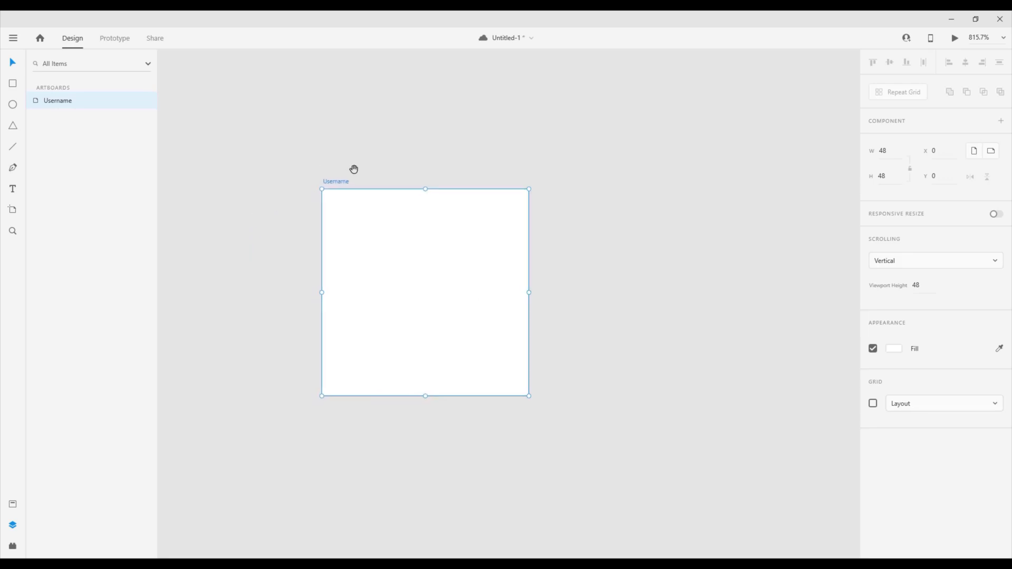
scroll(370, 193, "up", 3)
left_click_drag(359, 268, 409, 177)
left_click(397, 98)
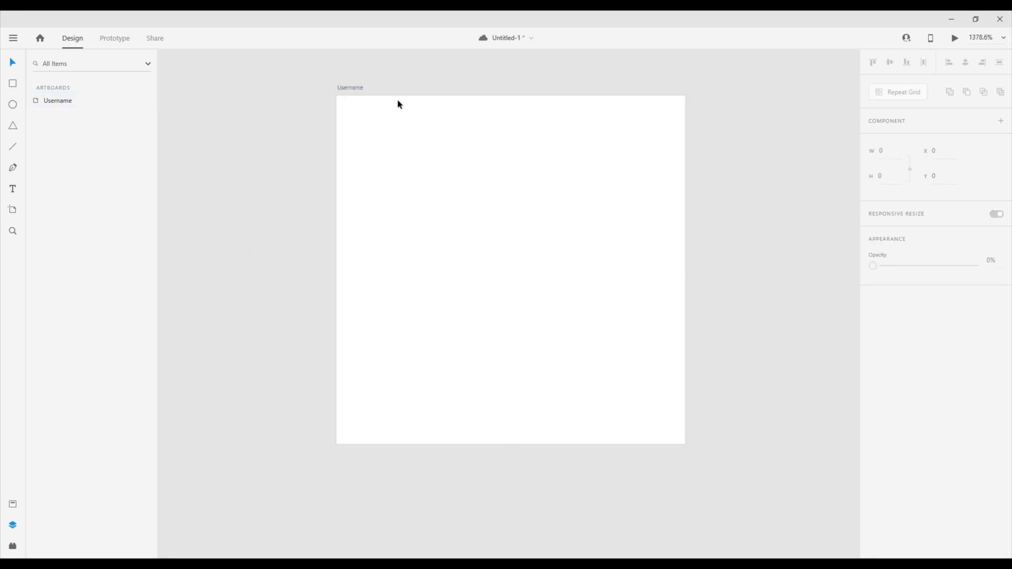
left_click_drag(398, 95, 395, 136)
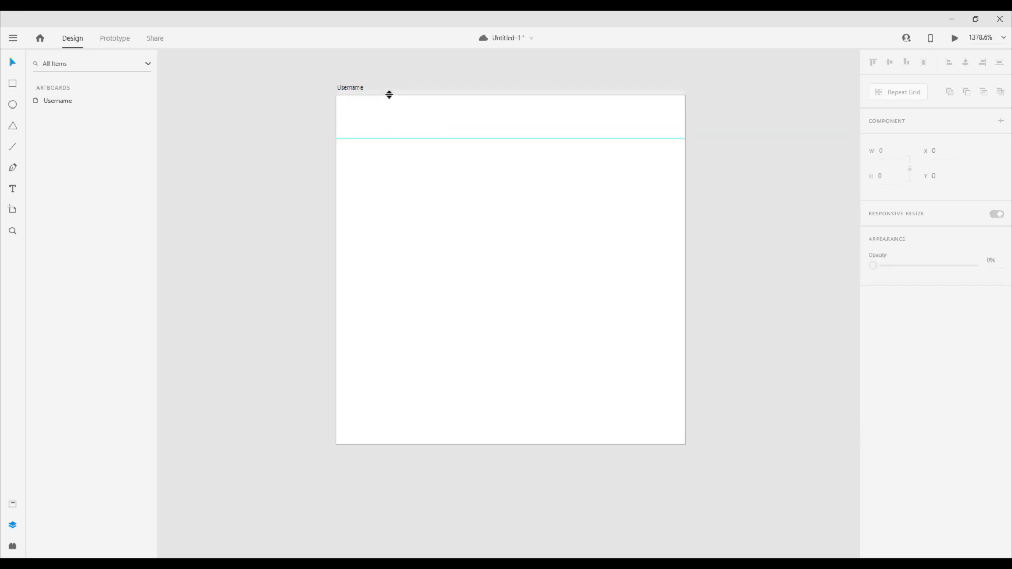
left_click_drag(389, 94, 345, 398)
left_click_drag(335, 128, 644, 153)
Draw a 14 × 14 px circle centred on the vertical guide, with its upper edge on the upper guide (X 17, Y 6)
left_click_drag(720, 144, 698, 176)
key("e")
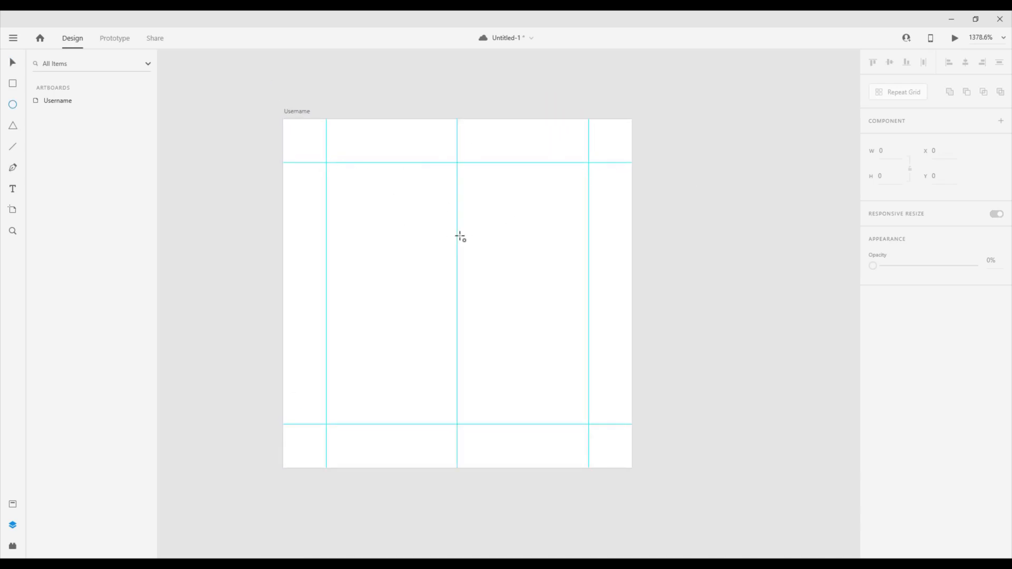
left_click_drag(457, 227, 410, 157)
key("v")
left_click_drag(457, 229, 455, 221)
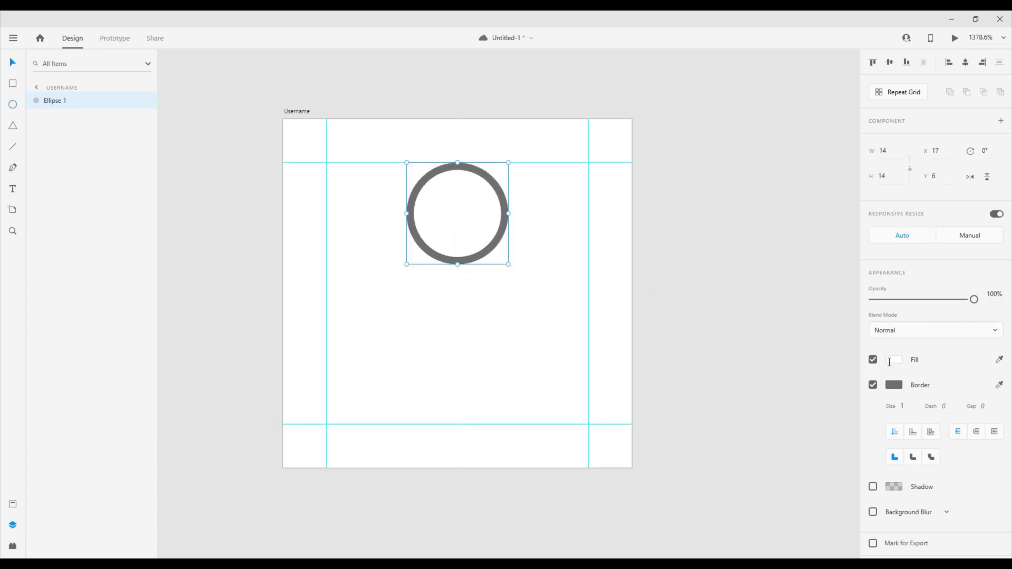
Set the circle's border colour to 000000 and save that black as a swatch
left_click(887, 384)
type("000000")
key("Return")
left_click(743, 450)
left_click(684, 302)
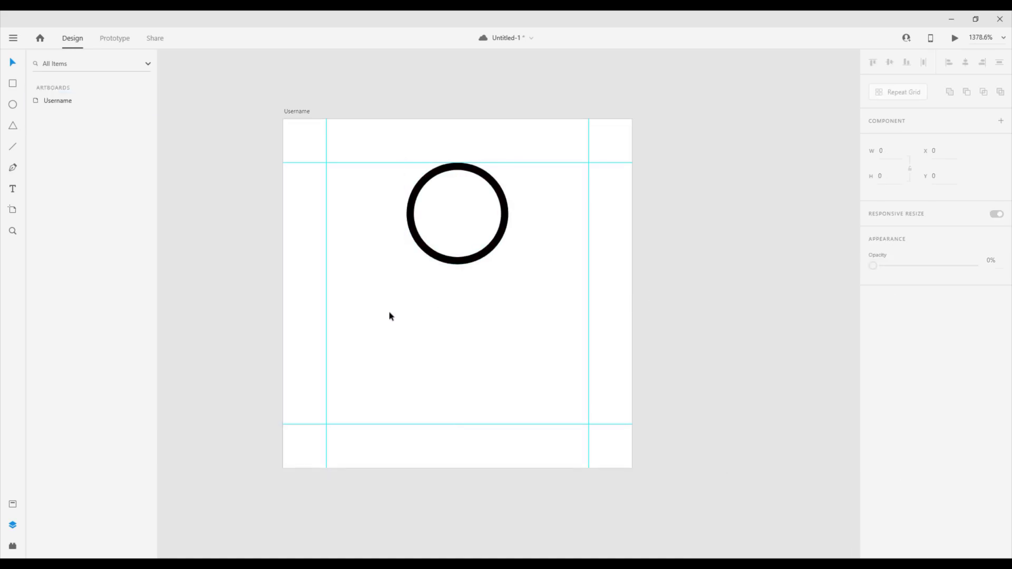
Draw a 36 × 36 px circle between the side guides and place it 4 px below the small circle (X 6, Y 24)
key("e")
left_click_drag(457, 381, 327, 234)
key("v")
scroll(452, 300, "right", 1)
left_click_drag(448, 290, 442, 334)
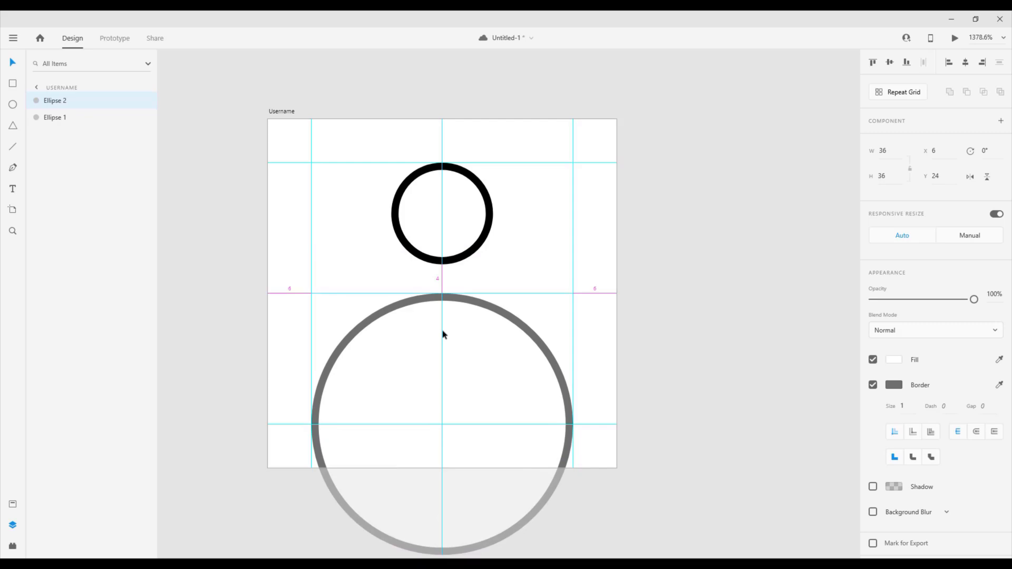
Duplicate the 36 px circle onto the pasteboard beside the artboard
mouse_move(443, 334)
left_mouse_down()
mouse_move(444, 349)
mouse_move(444, 318)
mouse_move(468, 345)
mouse_move(375, 335)
mouse_move(716, 345)
left_mouse_up()
scroll(474, 340, "down", 1)
left_click_drag(667, 226, 557, 186)
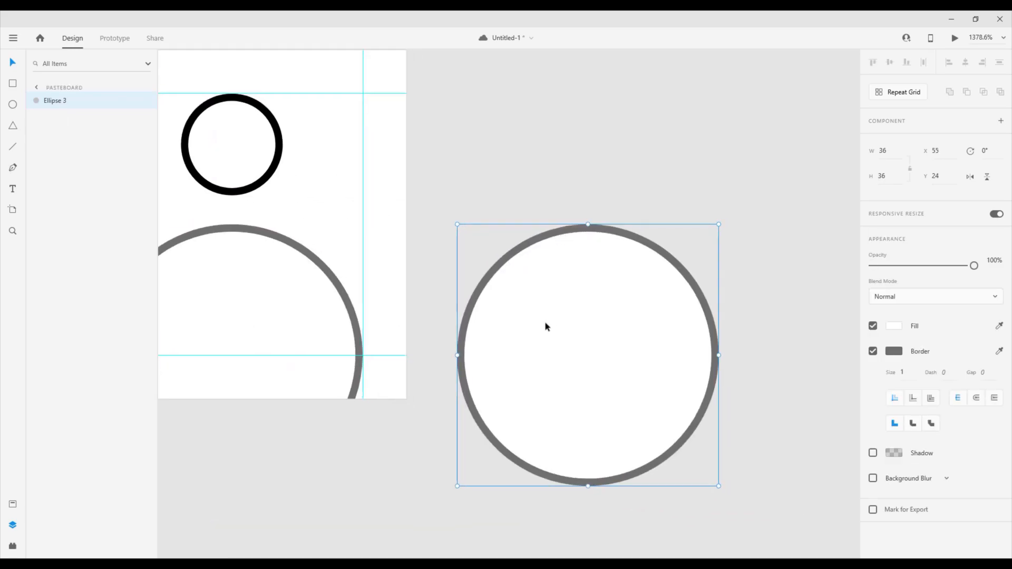
left_click_drag(549, 319, 571, 325)
Draw a rectangle of about 44 × 23 px over the copied circle's lower half and subtract it to leave a half circle
key("r")
mouse_move(457, 355)
left_mouse_down()
mouse_move(779, 513)
mouse_move(771, 515)
left_mouse_up()
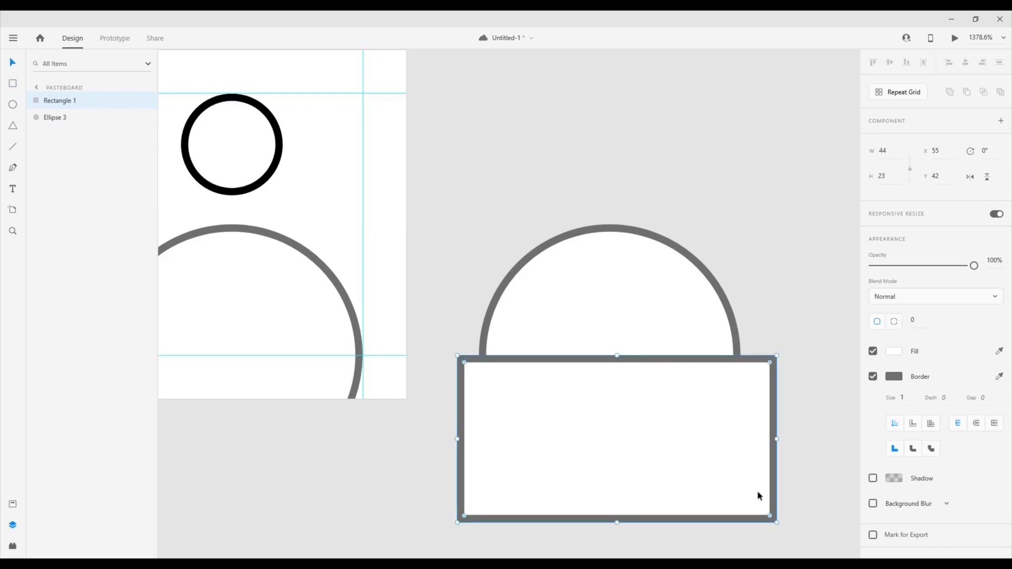
left_click_drag(662, 163, 584, 447)
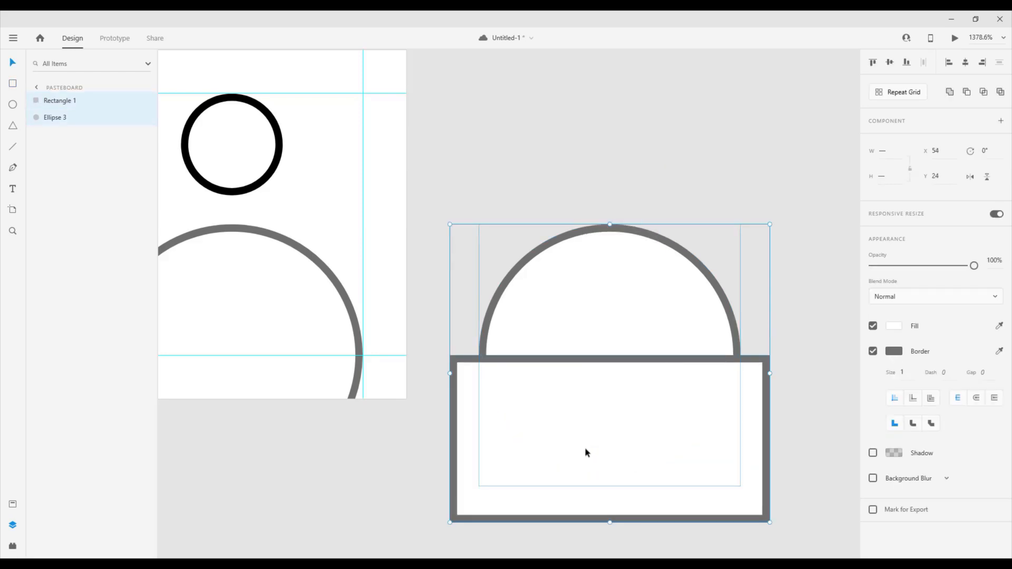
left_click(966, 92)
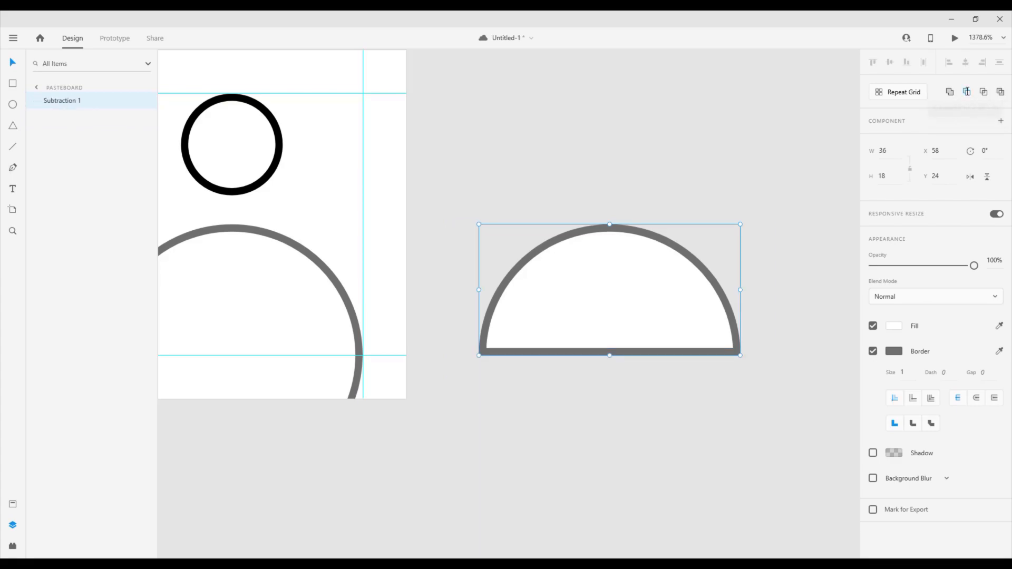
left_click(656, 181)
Delete the original 36 px circle from the Username artboard
scroll(484, 220, "left", 5)
scroll(485, 220, "down", 2)
left_click(467, 221)
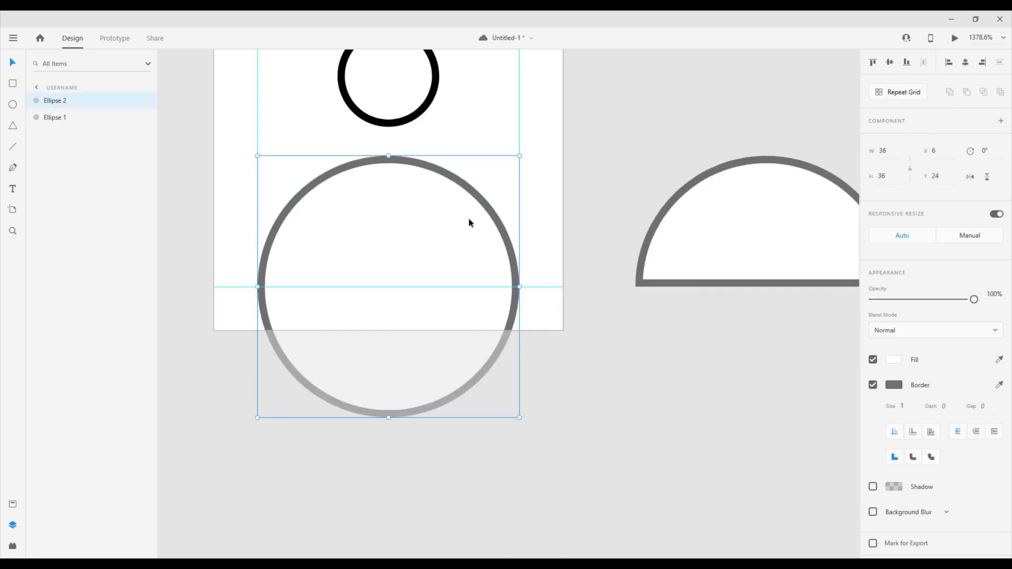
key("Delete")
Give the half circle the saved black border colour and turn off its fill
left_click(745, 288)
left_click(886, 352)
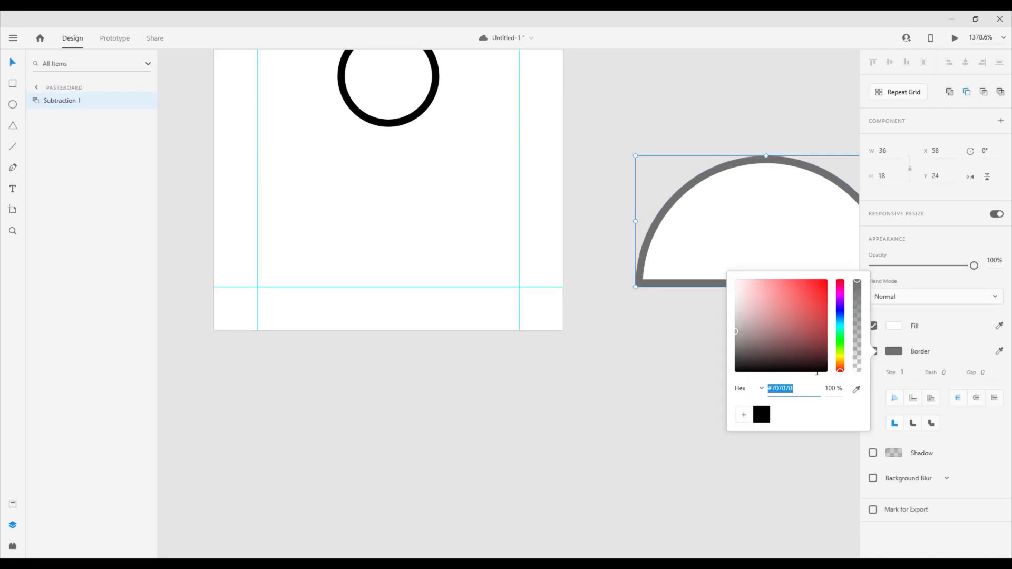
left_click(763, 419)
left_click(714, 161)
left_click(741, 217)
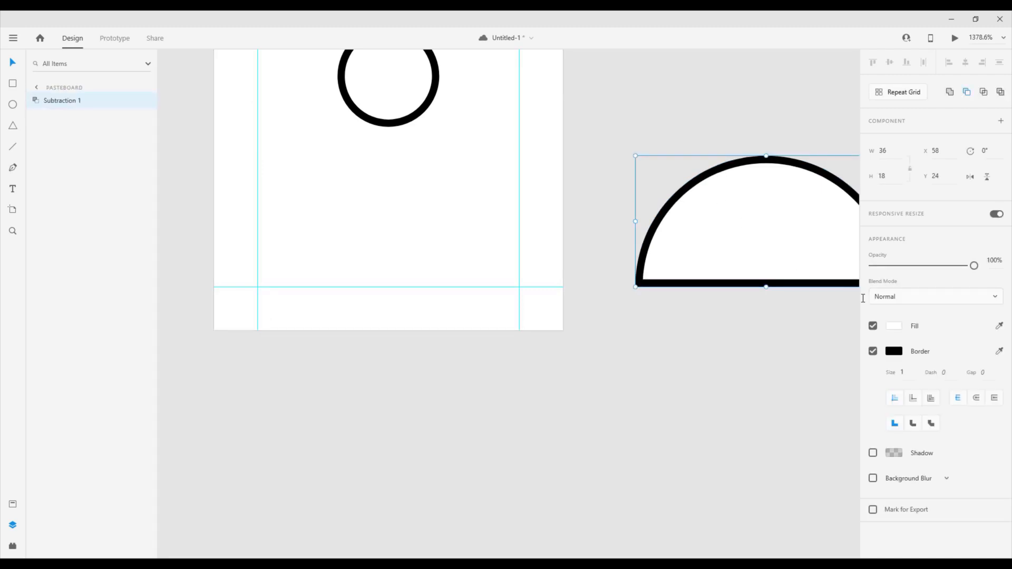
left_click(872, 325)
Move the half circle onto the Username artboard between the side guides, its base on the lower guide (X 6, Y 24)
left_click(743, 277)
left_click(746, 287)
left_click_drag(763, 286, 384, 290)
Enlarge the head circle to 16 × 16 px at X 16, Y 6, and check the spacing of both shapes
scroll(384, 203, "up", 2)
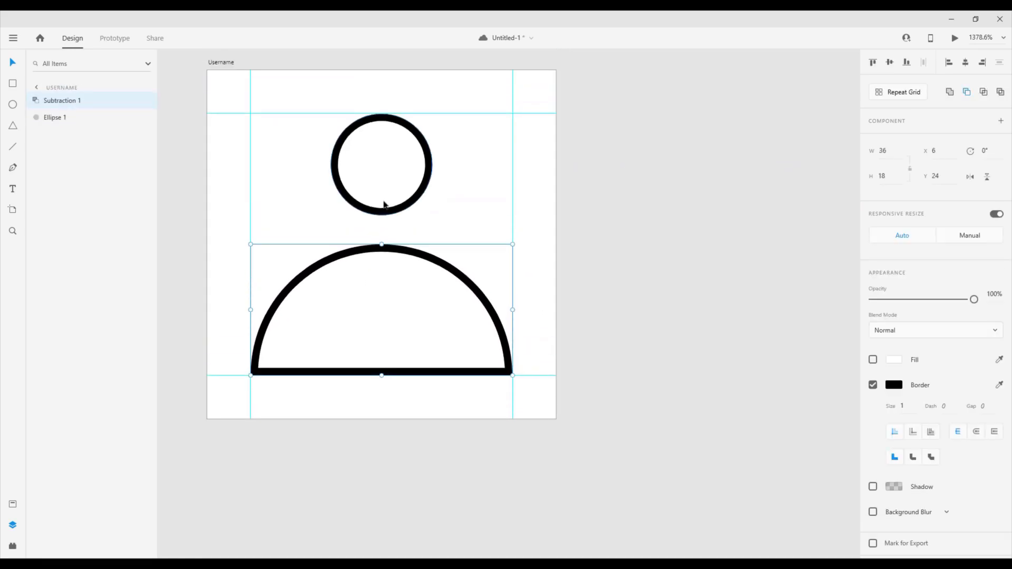
scroll(383, 204, "up", 3)
scroll(383, 204, "down", 5)
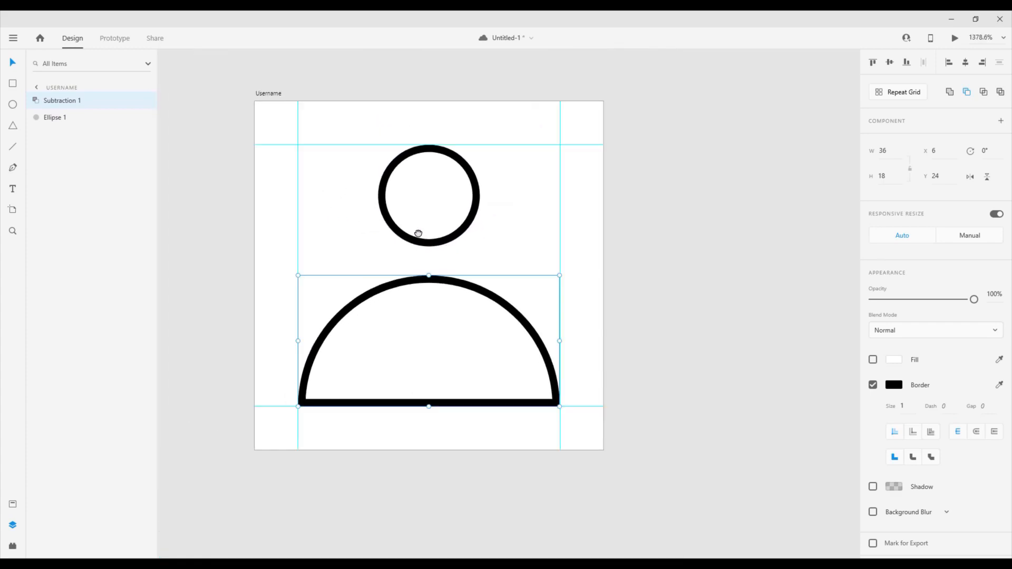
left_click(444, 250)
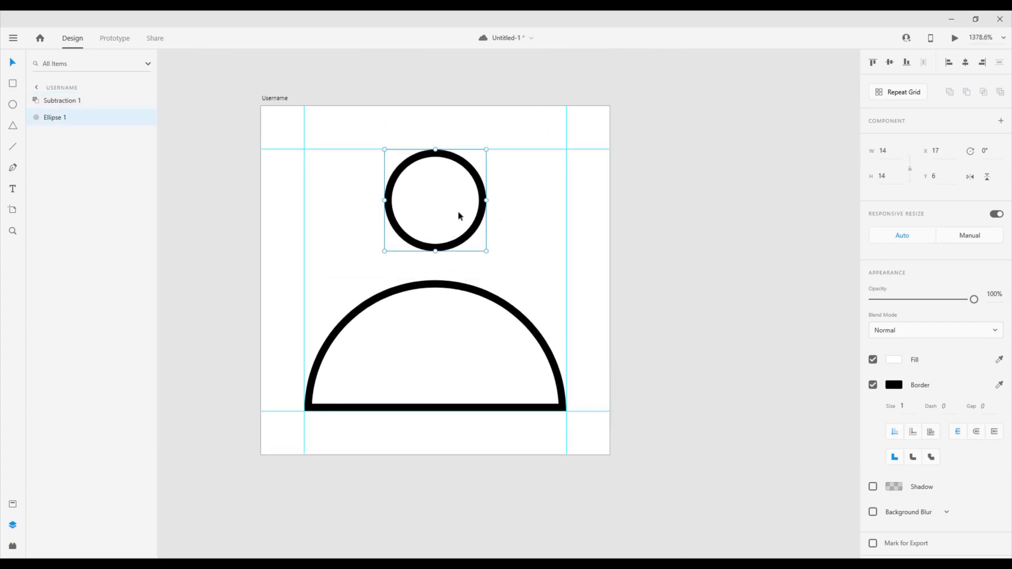
left_click_drag(484, 251, 494, 259)
left_click_drag(384, 258, 377, 266)
key("alt")
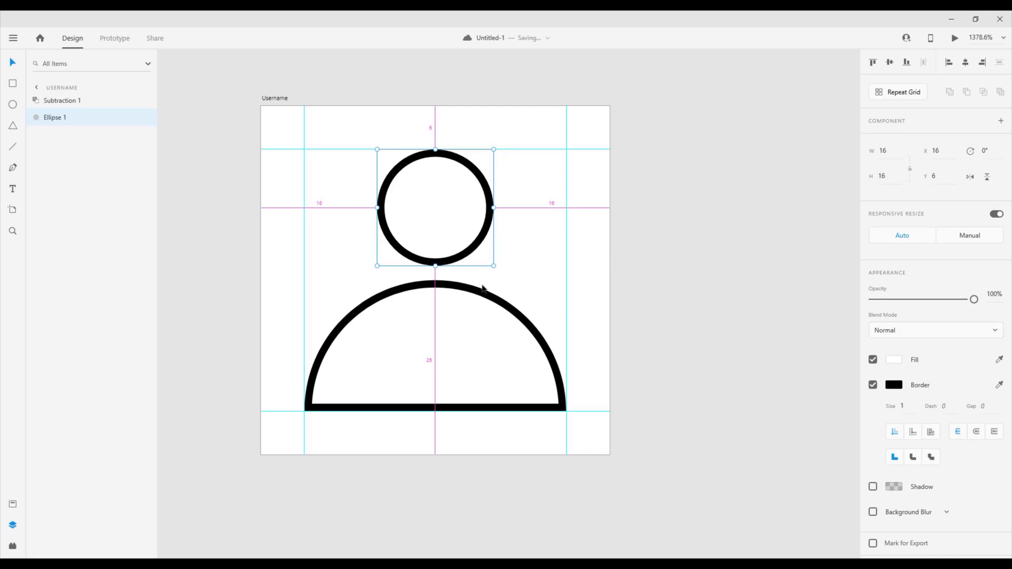
left_click(466, 295)
key("alt")
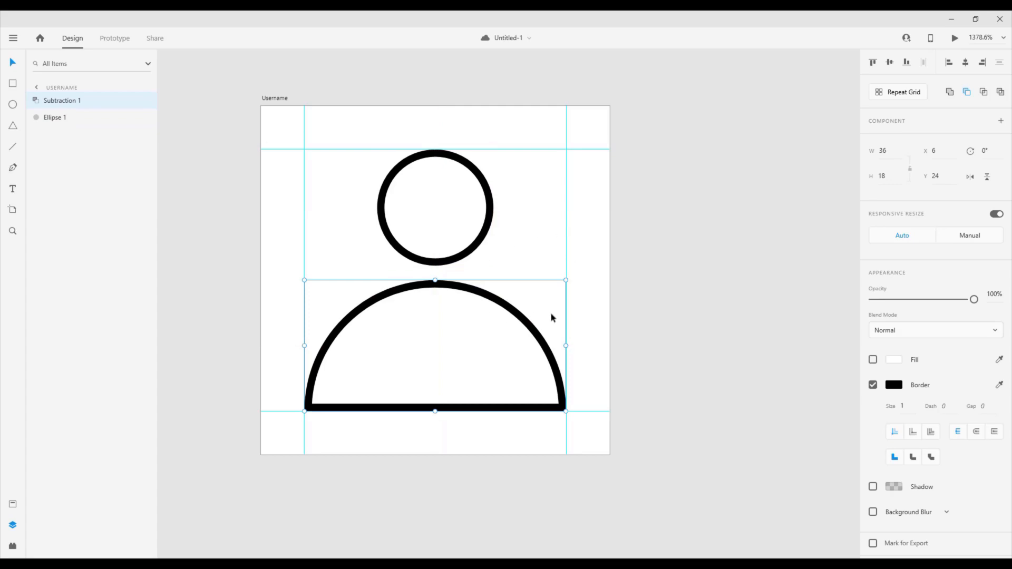
Turn off the fill of the head circle
left_click(474, 256)
left_click(872, 360)
left_click(701, 248)
Duplicate the Username artboard beside the original at X 55 and rename the copy as Password
scroll(691, 253, "down", 2)
left_click_drag(691, 253, 521, 220)
left_click(180, 132)
left_click_drag(181, 132, 488, 142)
left_click(531, 107)
left_click_drag(512, 107, 415, 107)
double_click(406, 132)
type("Password")
key("Return")
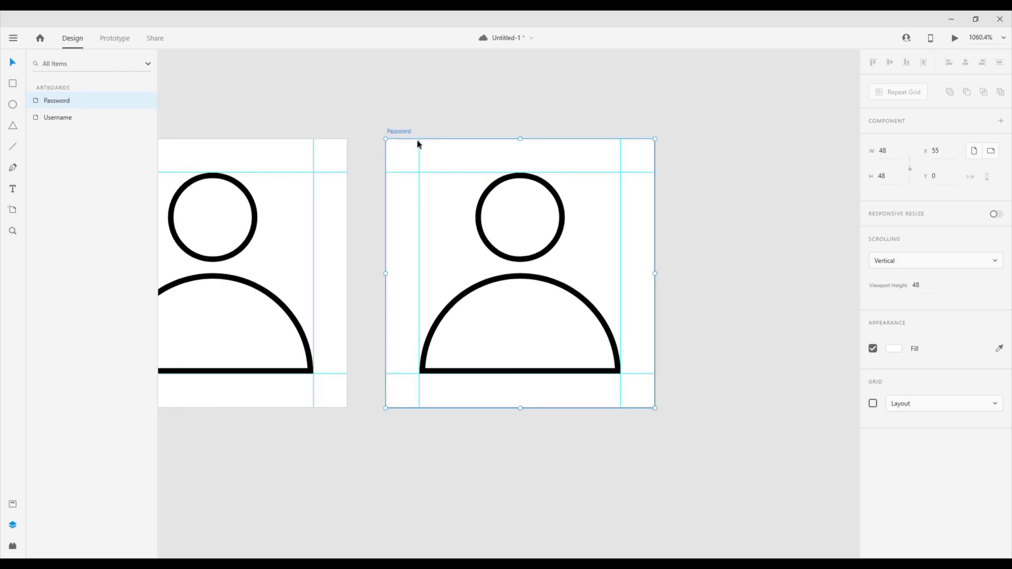
Delete the copied head circle and half circle from the Password artboard
left_click(490, 119)
left_click(480, 209)
left_click(481, 278, "shift")
key("Delete")
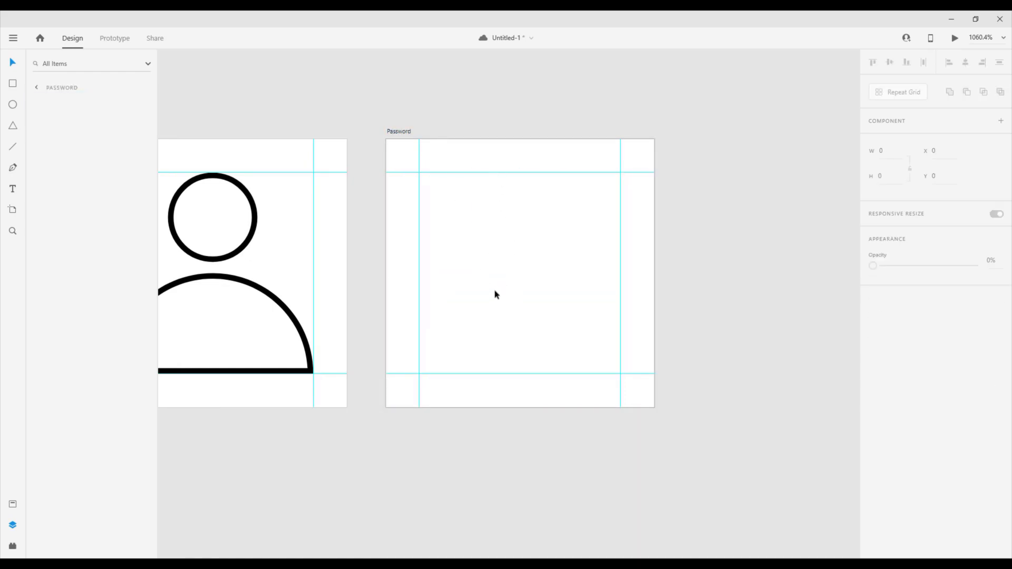
Draw a 36 × 22 px rectangle between the side guides of the Password artboard, its base on the lower guide
key("r")
mouse_move(420, 269)
left_mouse_down()
mouse_move(474, 334)
mouse_move(556, 384)
mouse_move(621, 374)
left_mouse_up()
left_click_drag(519, 267, 519, 252)
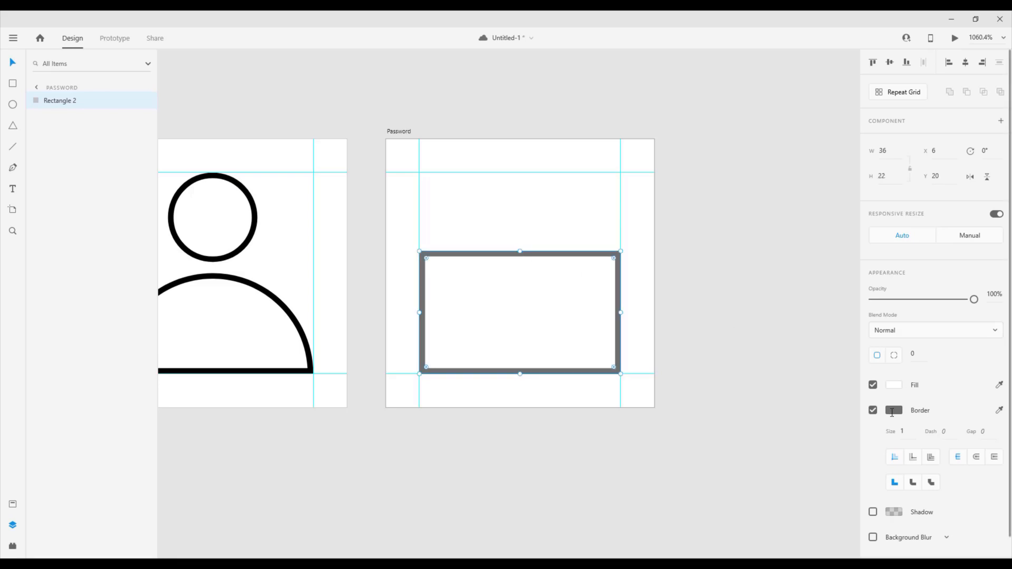
Apply the saved black swatch to the border of the lock body rectangle
left_click(893, 410)
left_click(821, 431)
key("Escape")
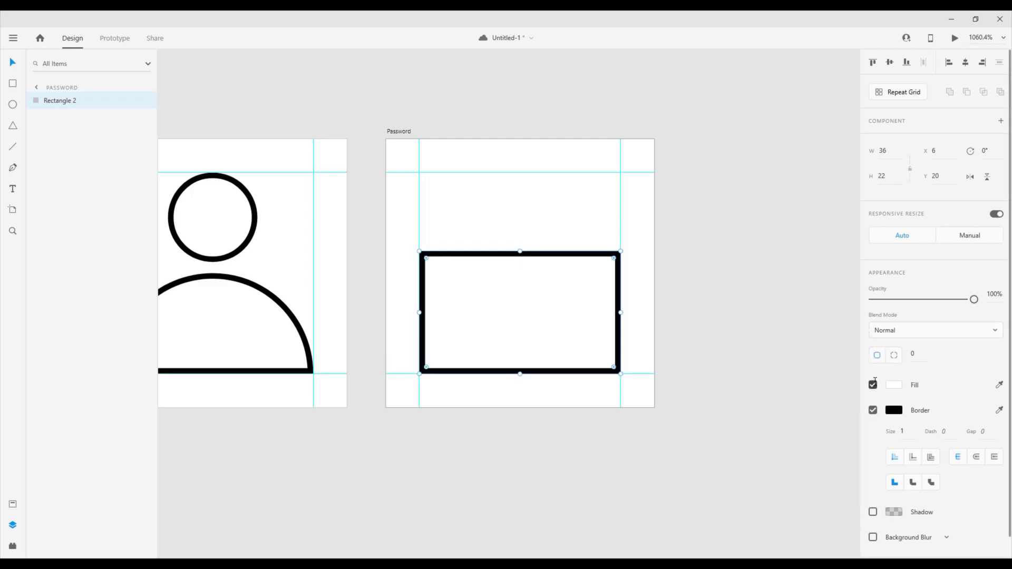
left_click(703, 271)
Draw a 14 × 14 px square centred above the lock body and shift it to Y 7 so their borders overlap
scroll(490, 232, "up", 5)
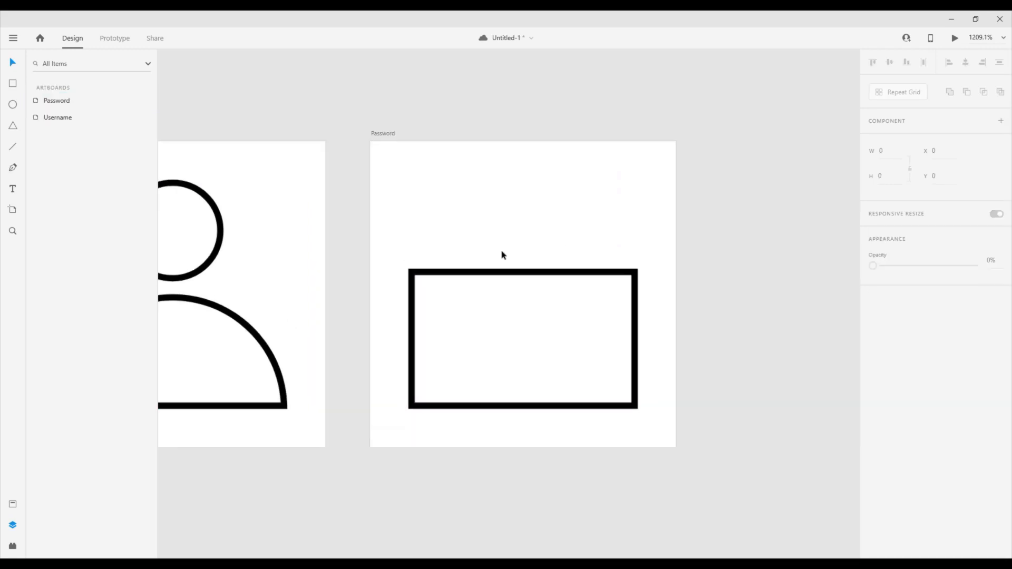
key("r")
left_click_drag(467, 279, 603, 146)
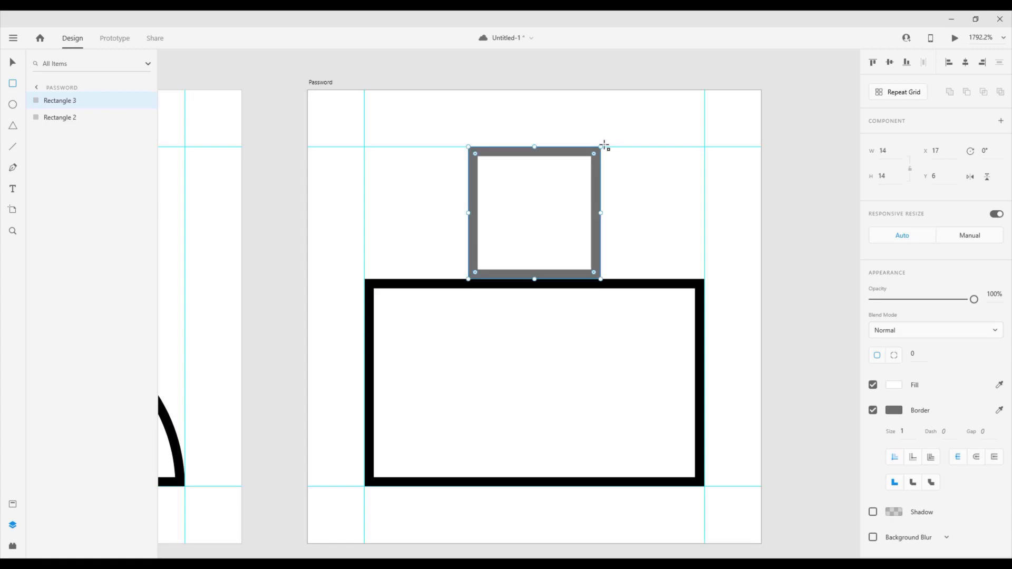
left_click_drag(539, 221, 541, 218)
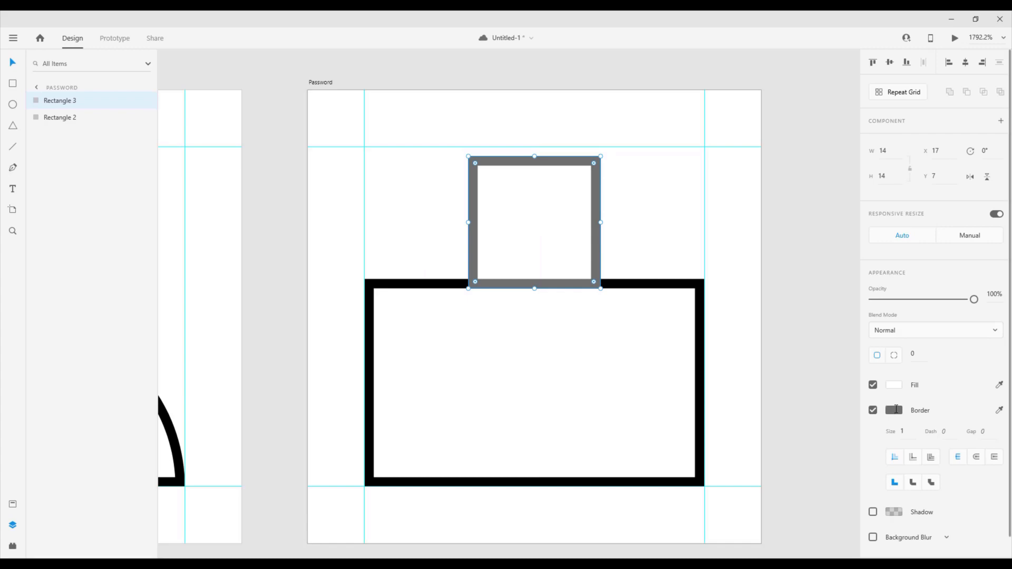
Set the square's border to the saved black and turn off its fill
left_click(894, 410)
left_click(762, 473)
left_click(873, 384)
left_click(873, 384)
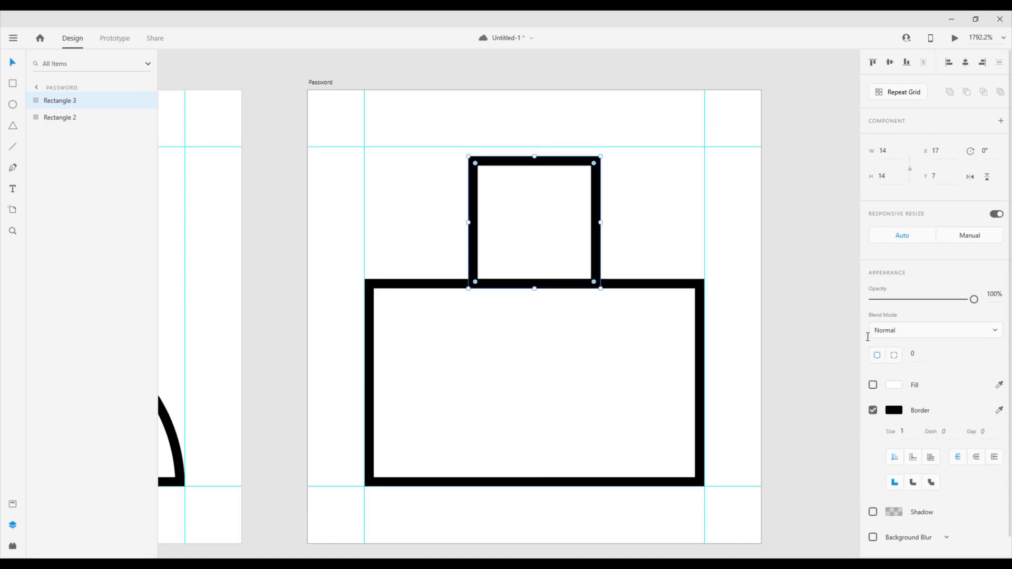
Round only the square's two upper corners with a radius of 50 to form the lock's shackle
left_click(916, 360)
type("50")
key("Tab")
type("50")
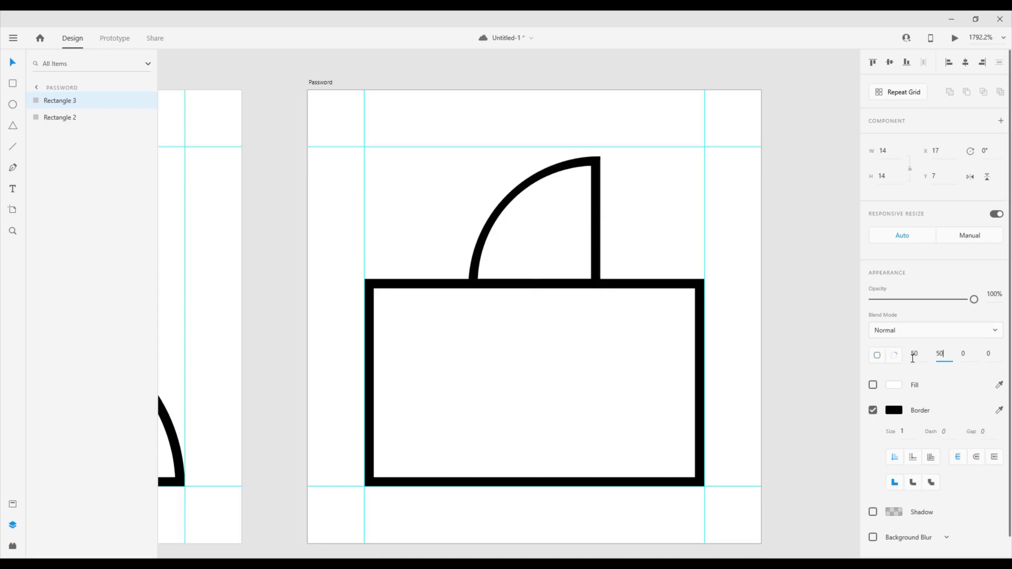
key("Tab")
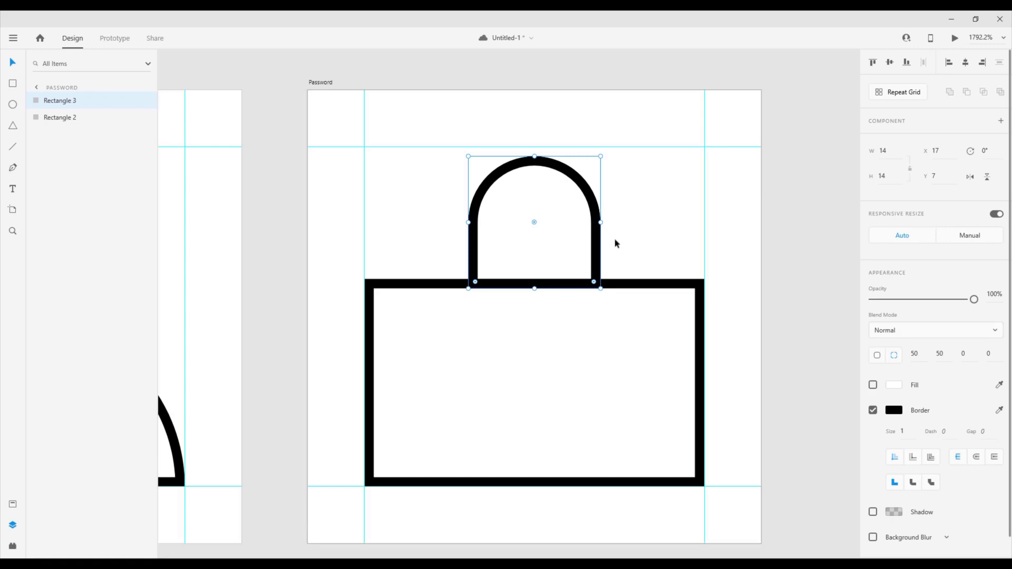
left_click(782, 251)
Draw an 8 × 8 px circle in the centre of the lock body as the keyhole (X 20, Y 27)
scroll(782, 250, "down", 2)
key("e")
left_click_drag(592, 353, 572, 324)
key("v")
Set the keyhole circle's border to the saved black and turn off its fill
left_click(892, 385)
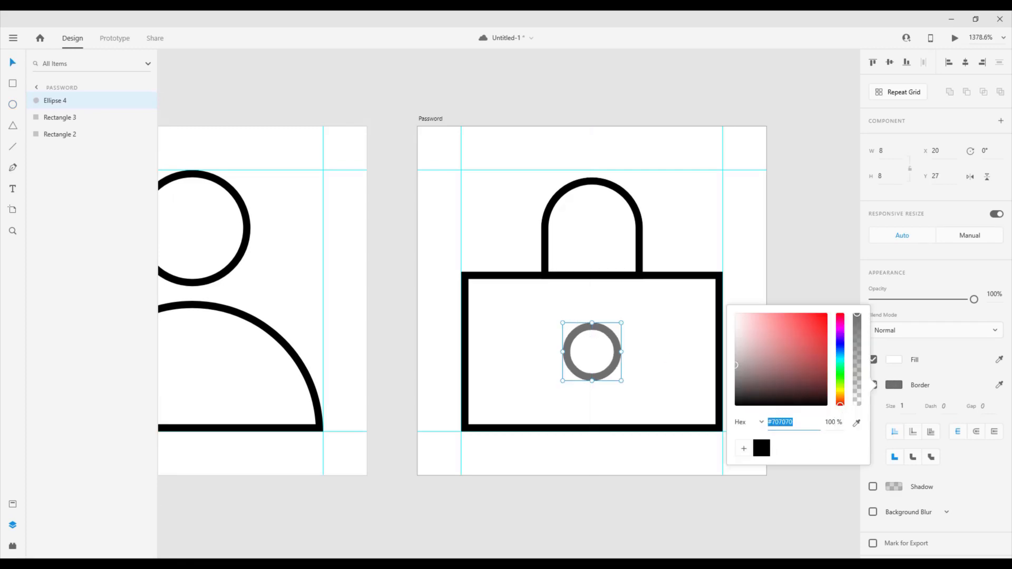
left_click(762, 448)
left_click(825, 271)
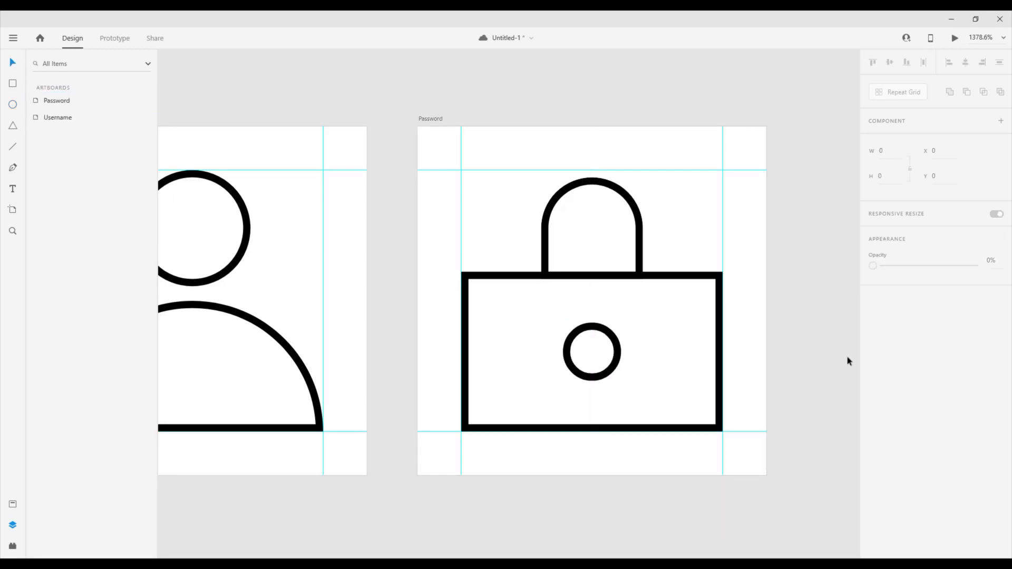
left_click(620, 352)
left_click(873, 358)
Check the fill and border settings of the shapes in both icons and view the two artboards together
left_click(250, 253)
left_click(303, 359)
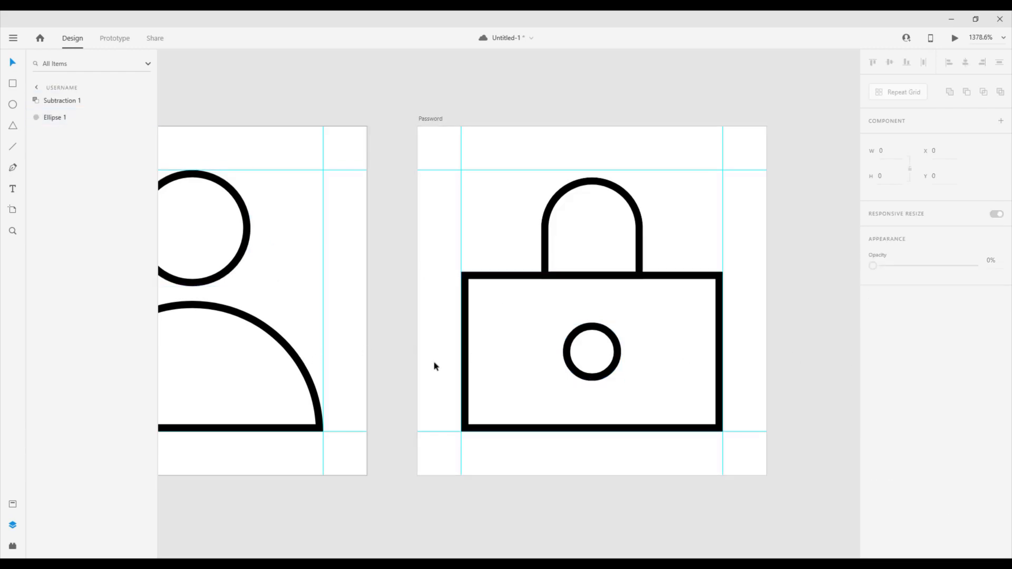
left_click(314, 376)
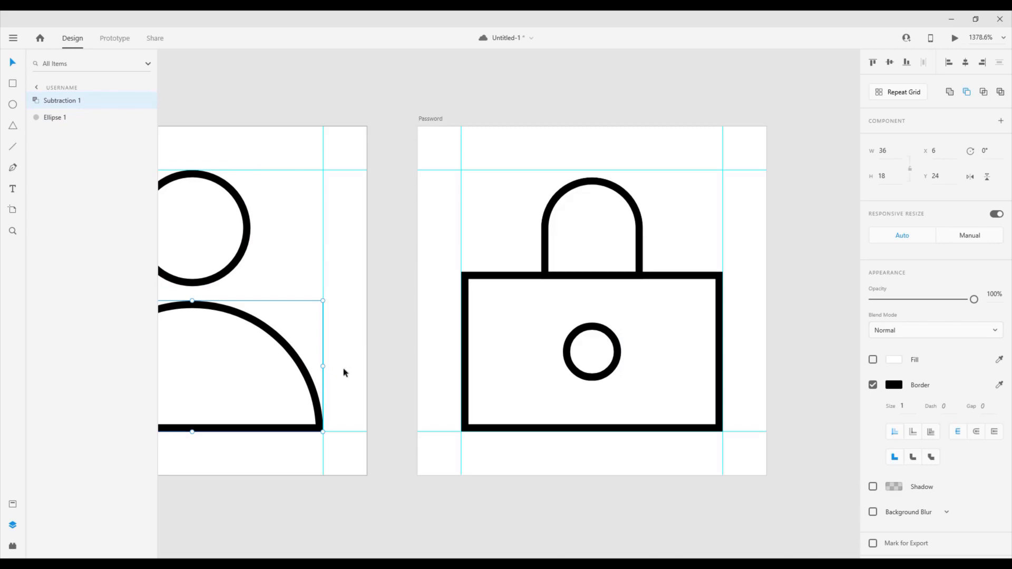
left_click(586, 273)
left_click(602, 336)
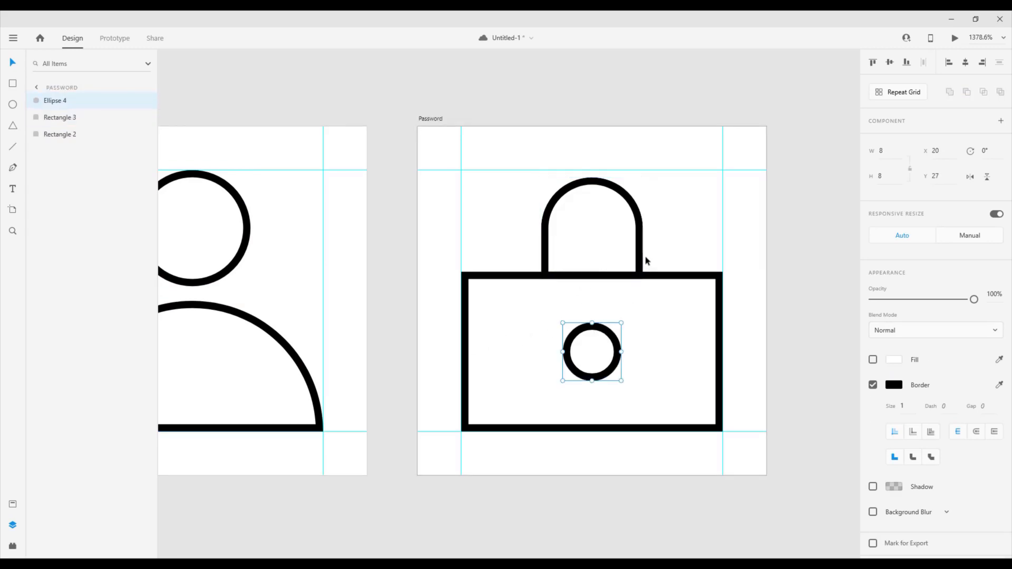
left_click(796, 251)
scroll(796, 251, "down", 1)
left_click_drag(511, 292, 522, 289)
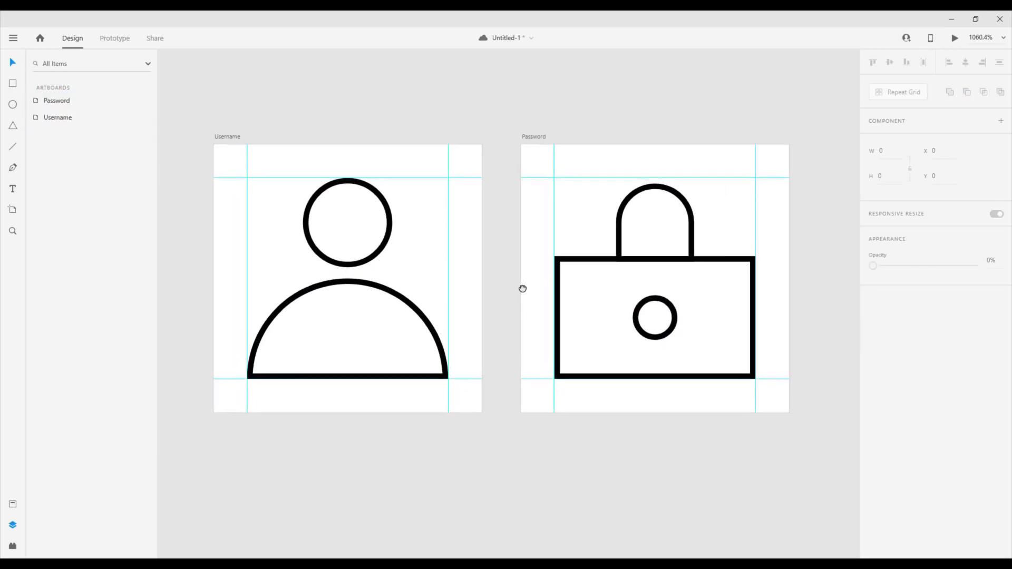